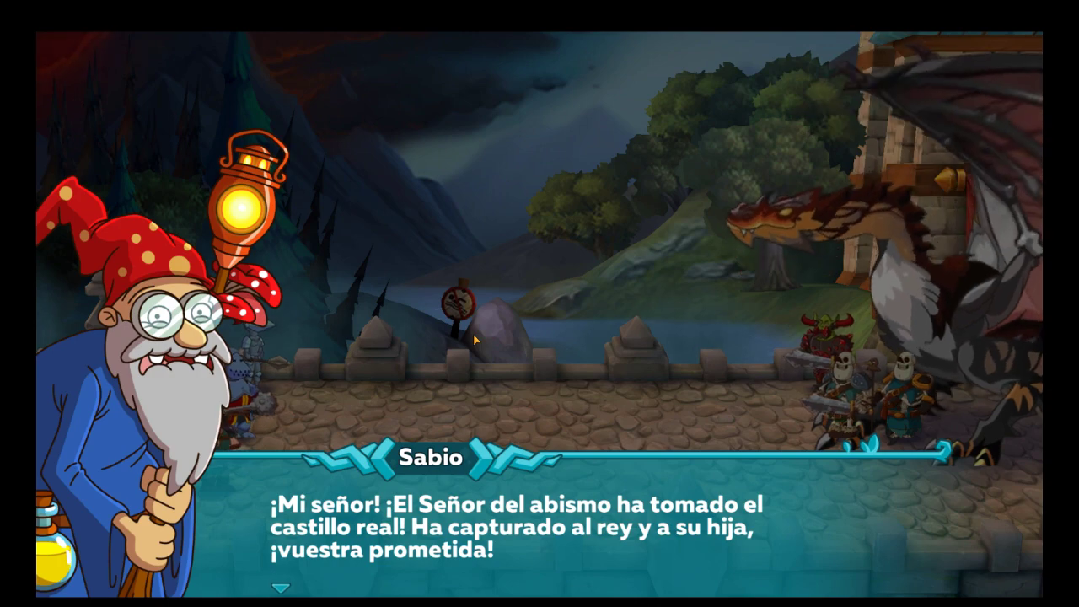
# Exit full-screen mode and advance Sabio's opening dialogue in Hustle Castle
pyautogui.press('F11')
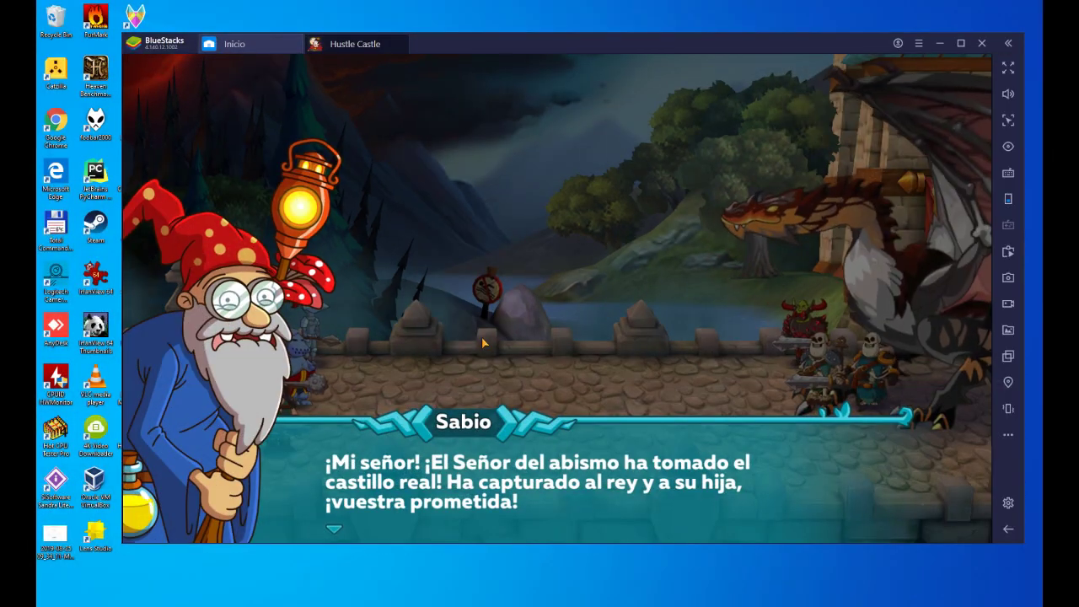
pyautogui.click(536, 309)
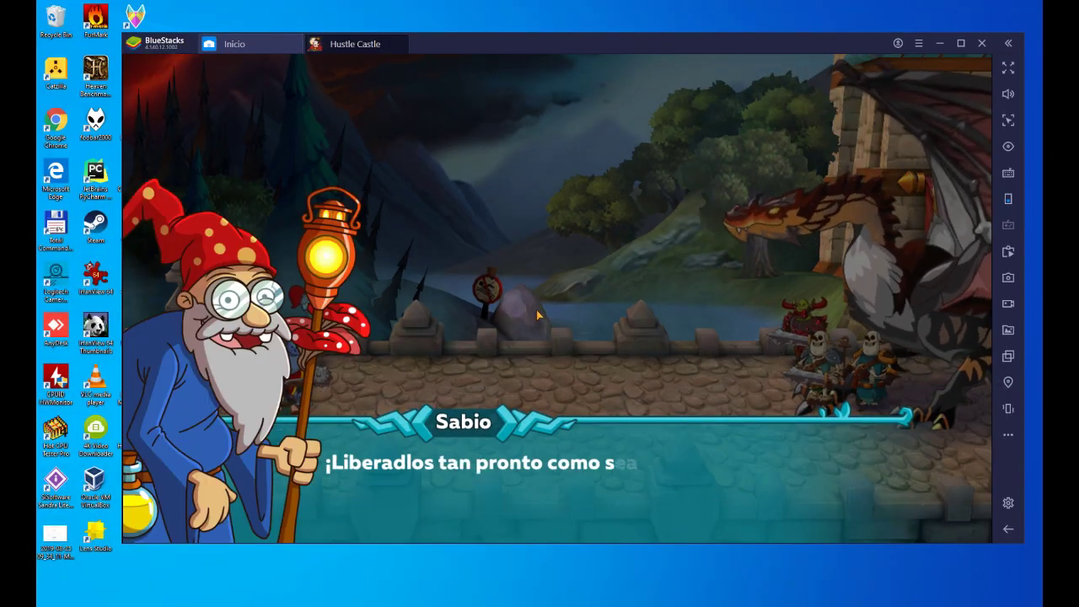
pyautogui.click(537, 310)
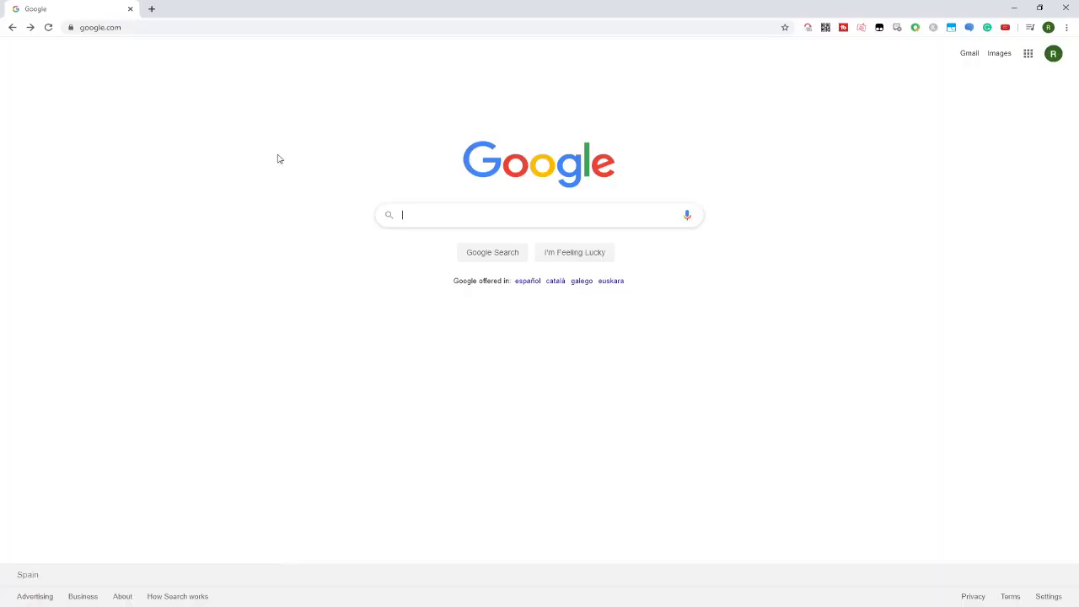
pyautogui.click(140, 29)
pyautogui.write('http://bstk.me/IVLGmZg9q')
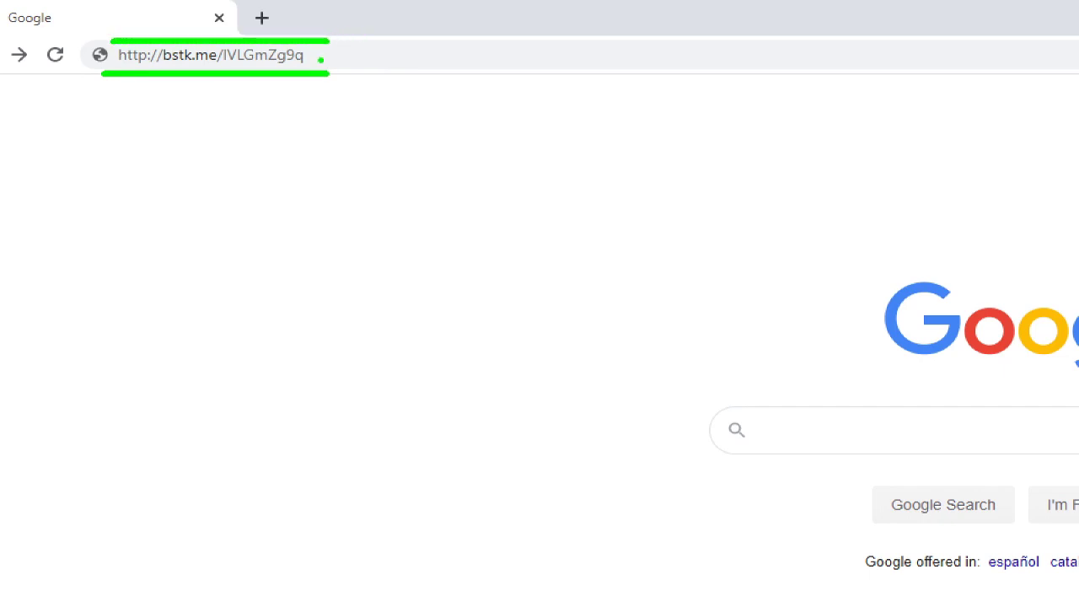
pyautogui.click(288, 55)
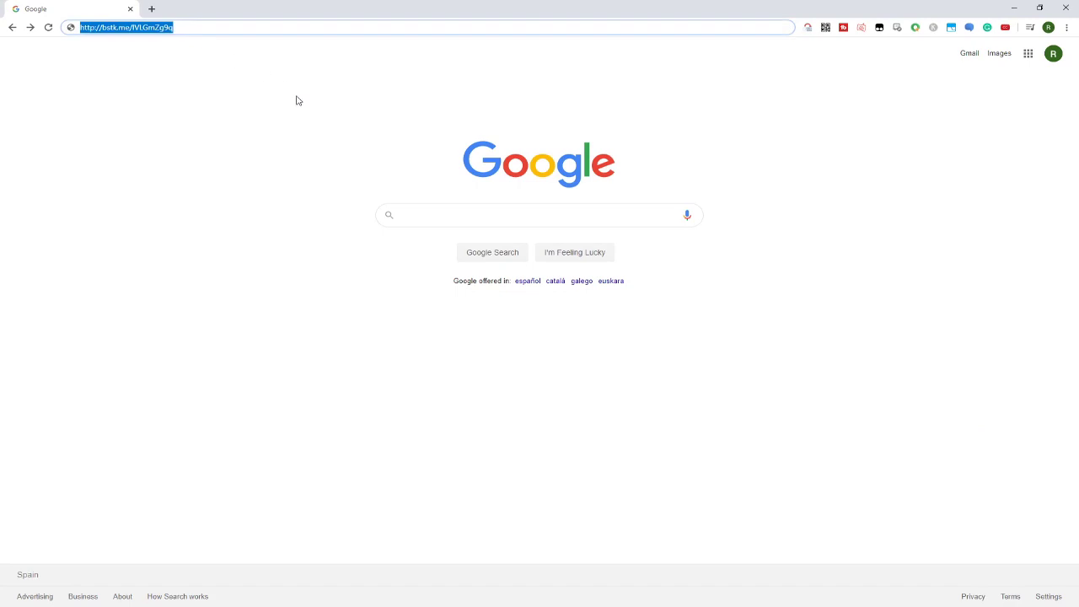
pyautogui.press('Return')
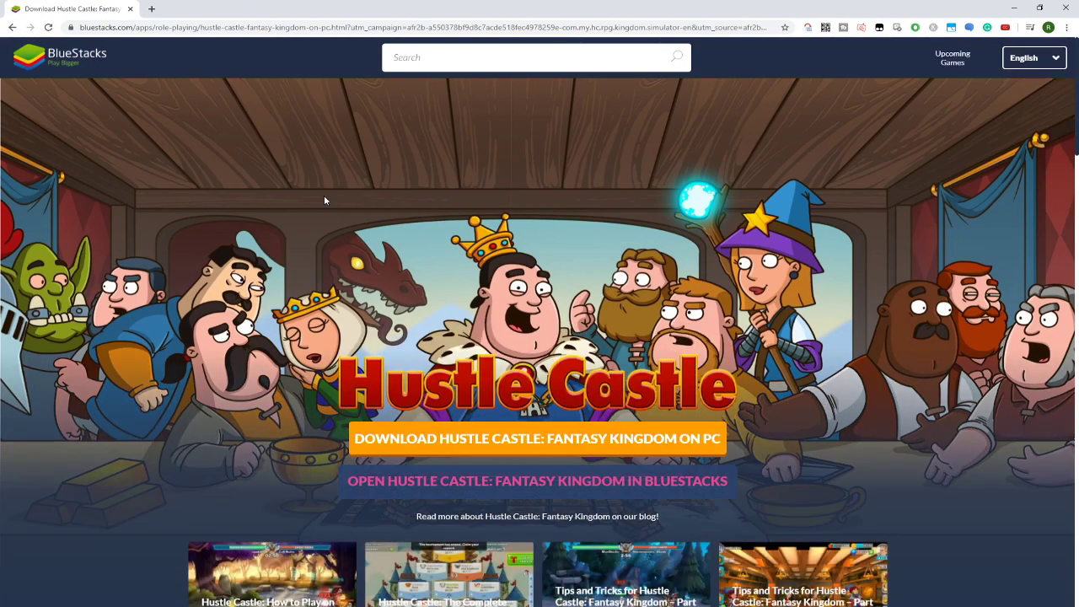
# Look through the Hustle Castle page on the BlueStacks site and download the PC installer
pyautogui.scroll(-5, 325, 200)
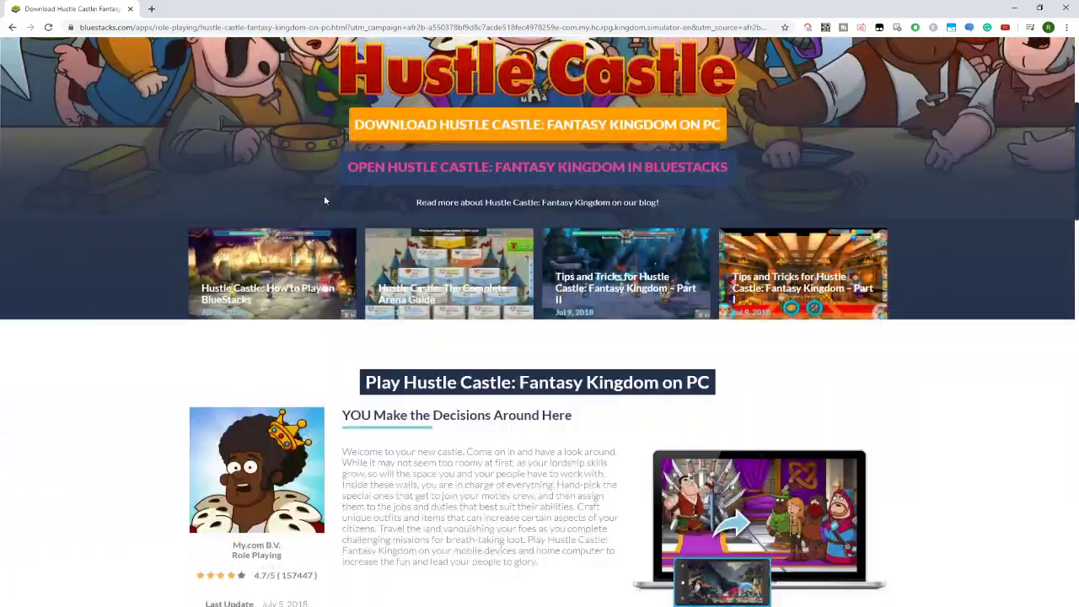
pyautogui.scroll(-7, 327, 200)
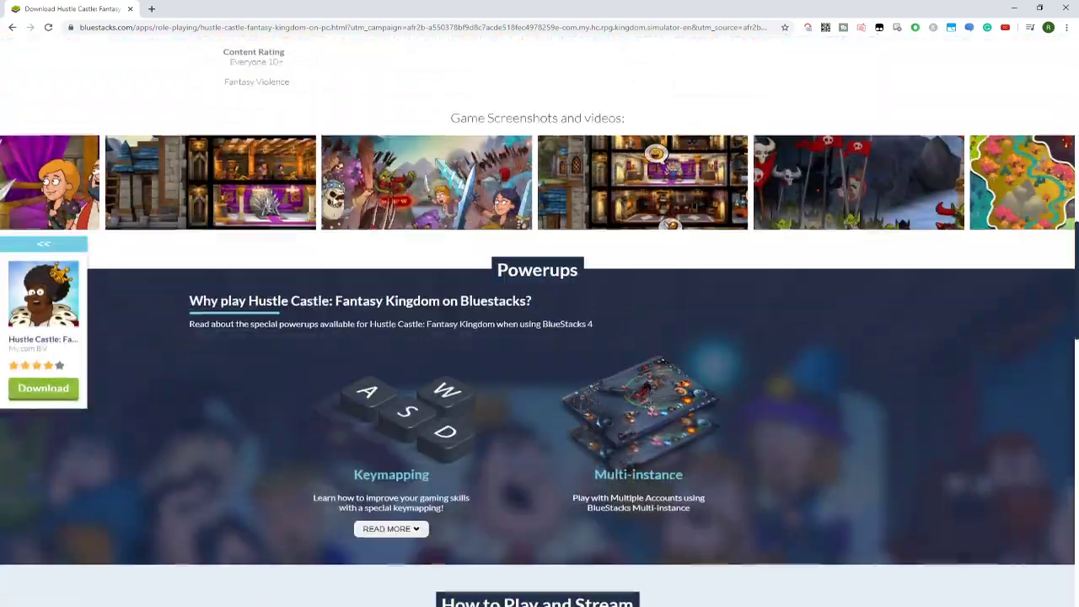
pyautogui.scroll(-10, 333, 202)
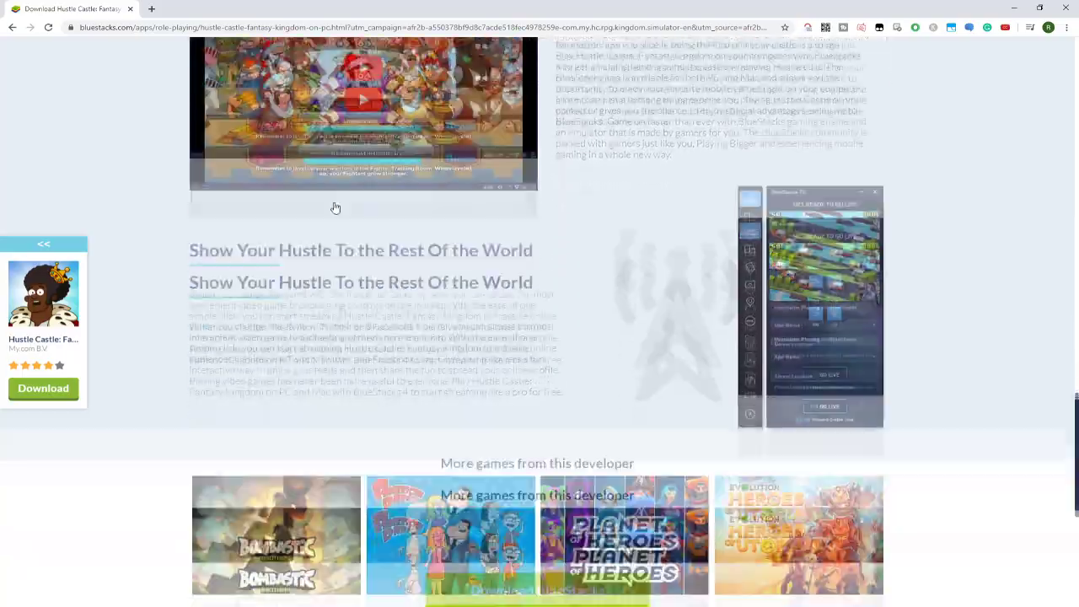
pyautogui.scroll(-2, 334, 208)
pyautogui.scroll(8, 335, 208)
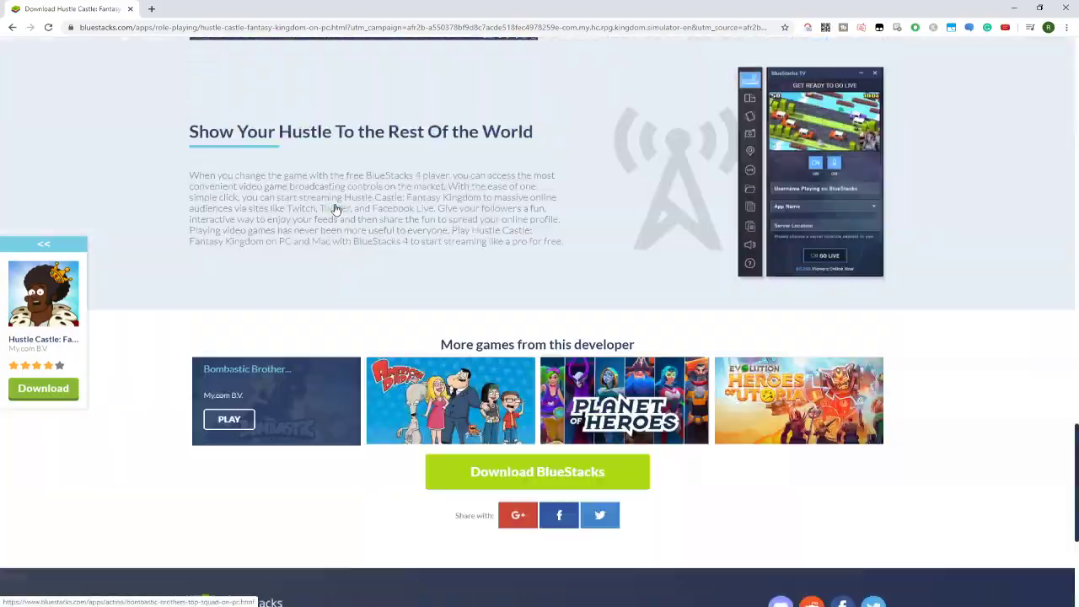
pyautogui.scroll(15, 334, 208)
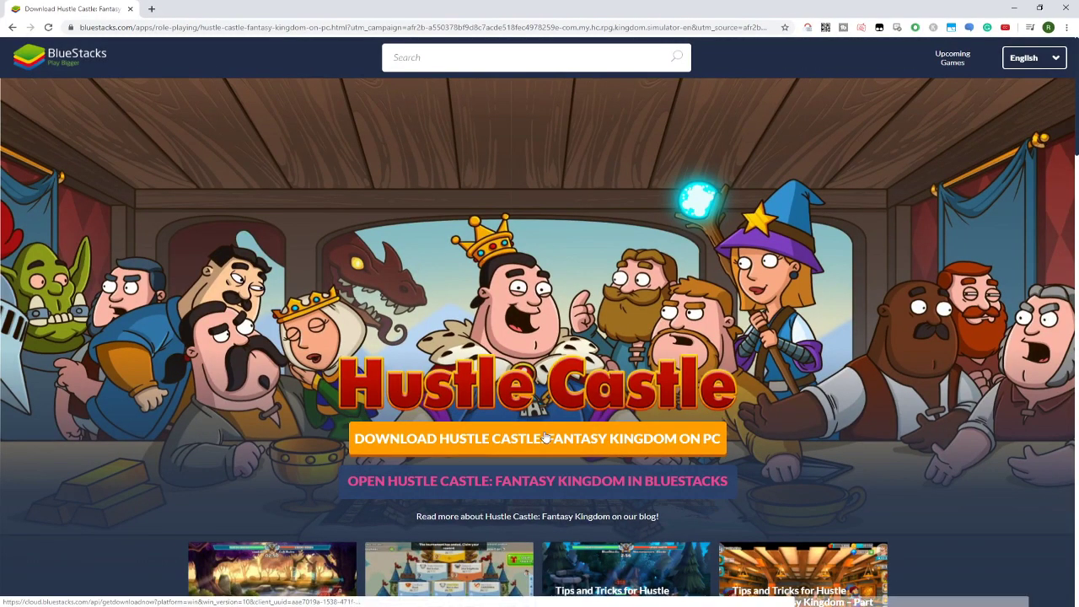
pyautogui.click(538, 466)
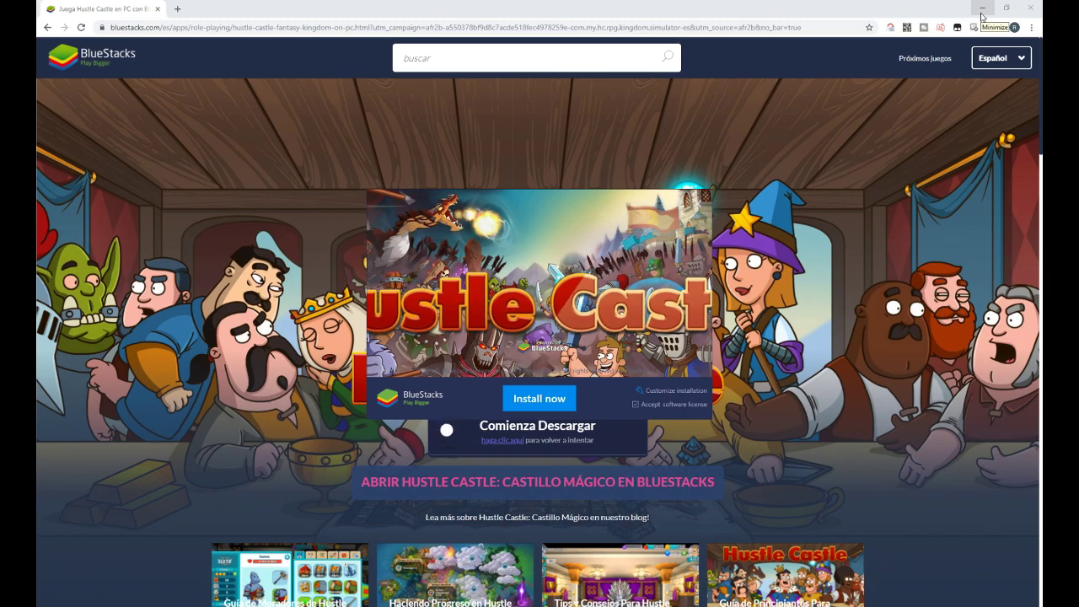
# Minimize the browser, check the installer's custom data path options, and start the BlueStacks installation with the default settings
pyautogui.click(982, 14)
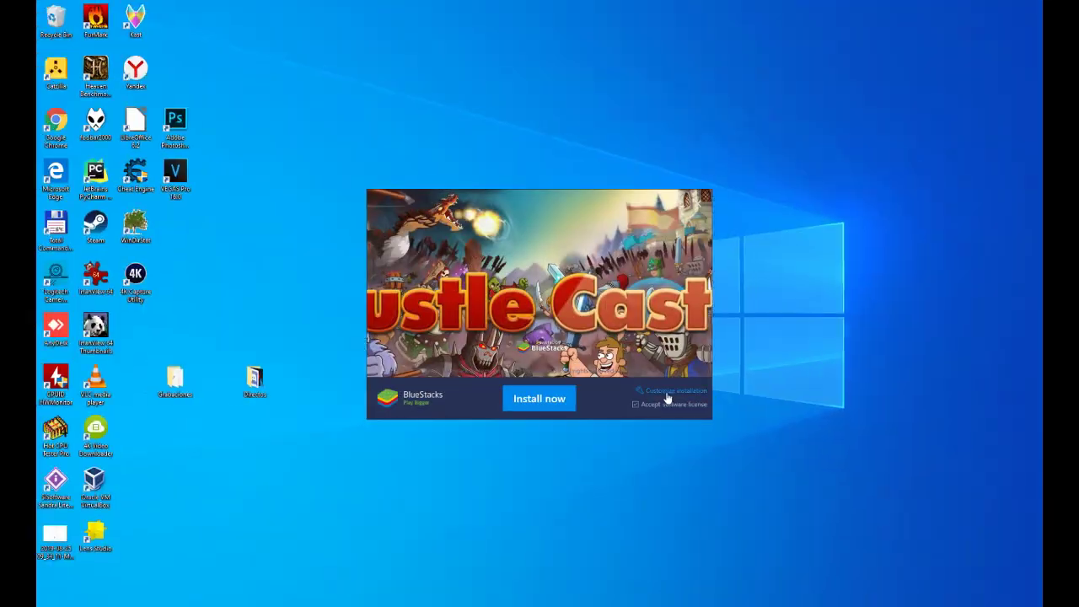
pyautogui.click(667, 392)
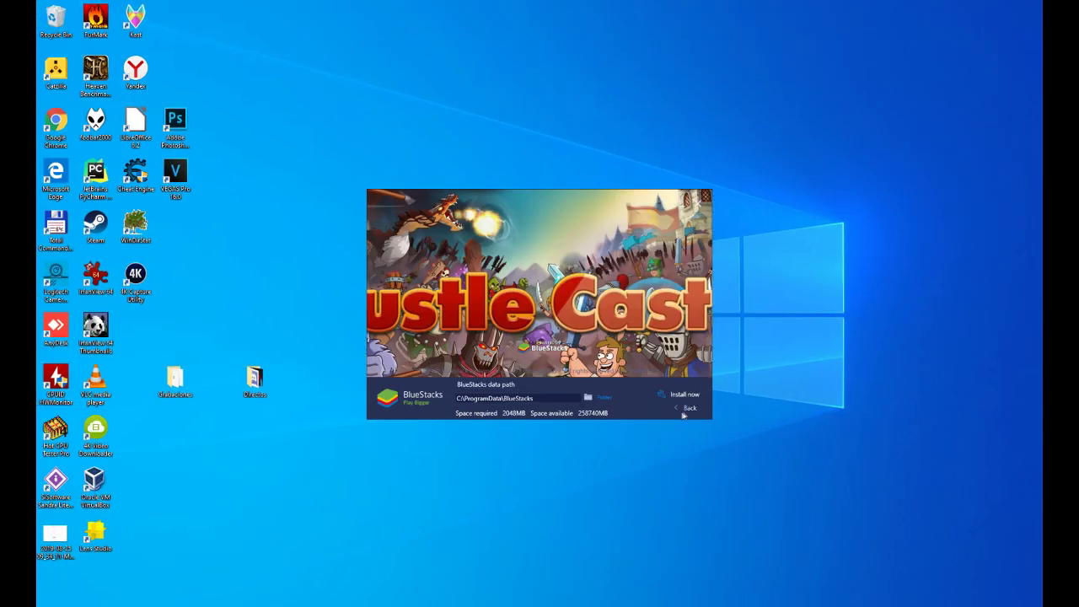
pyautogui.click(765, 410)
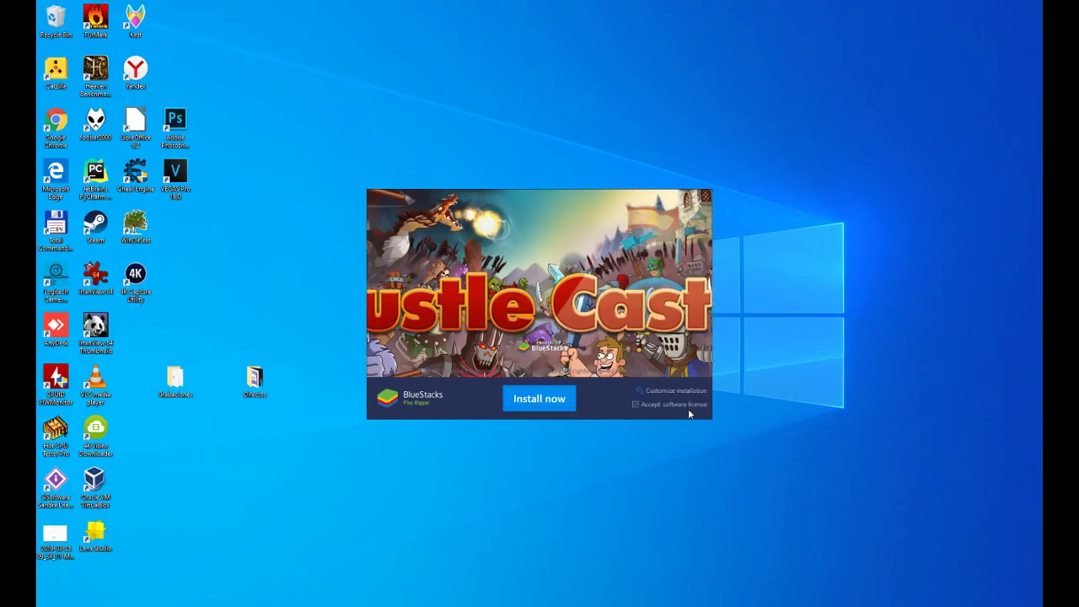
pyautogui.click(545, 401)
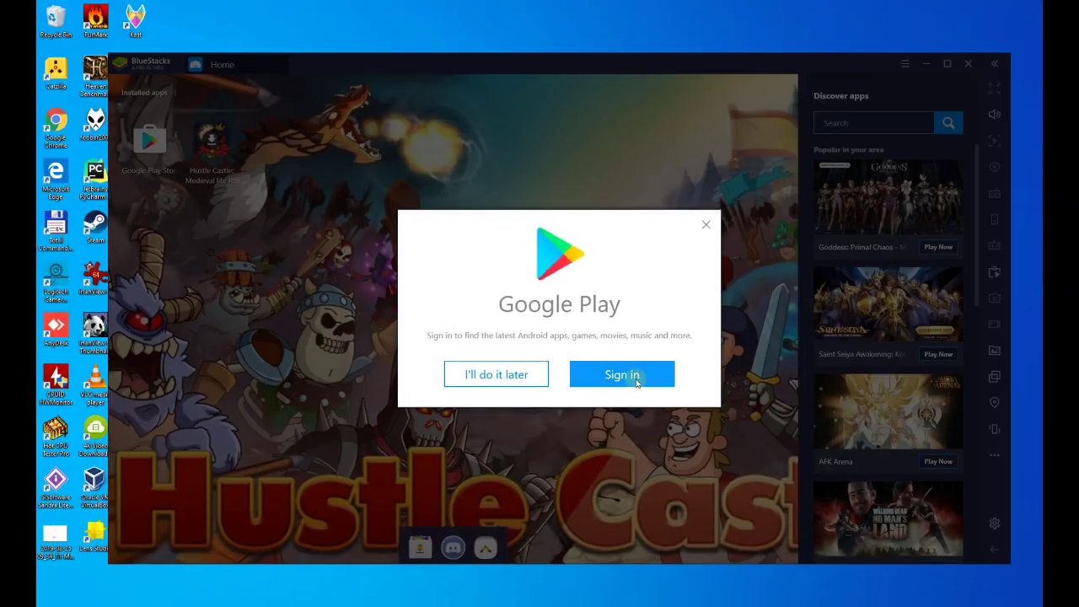
# Sign in to Google Play with a Google account and agree to the terms of service
pyautogui.click(637, 383)
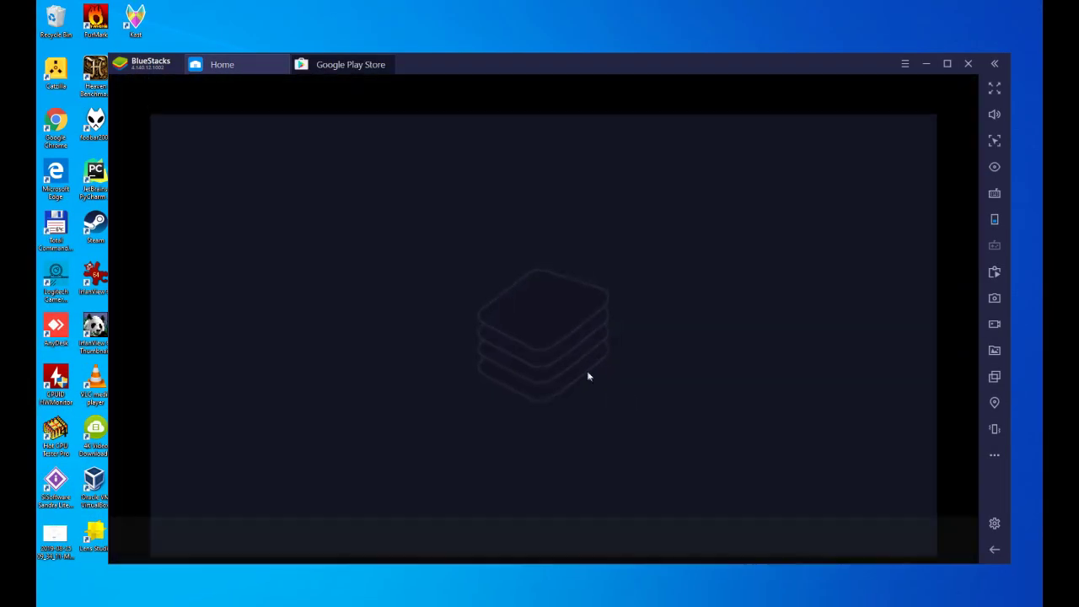
pyautogui.click(540, 413)
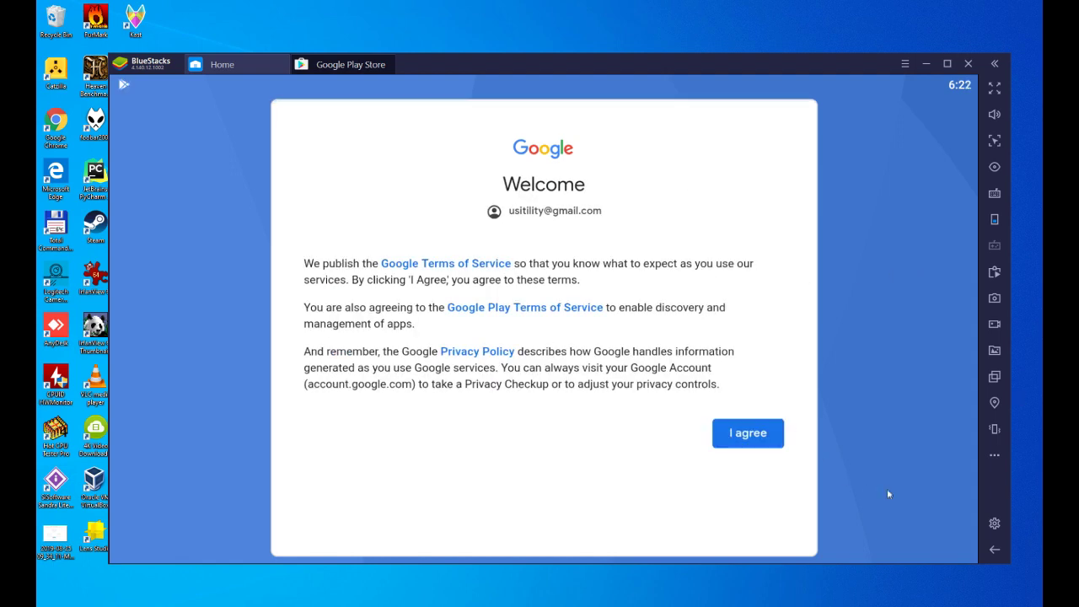
pyautogui.click(736, 442)
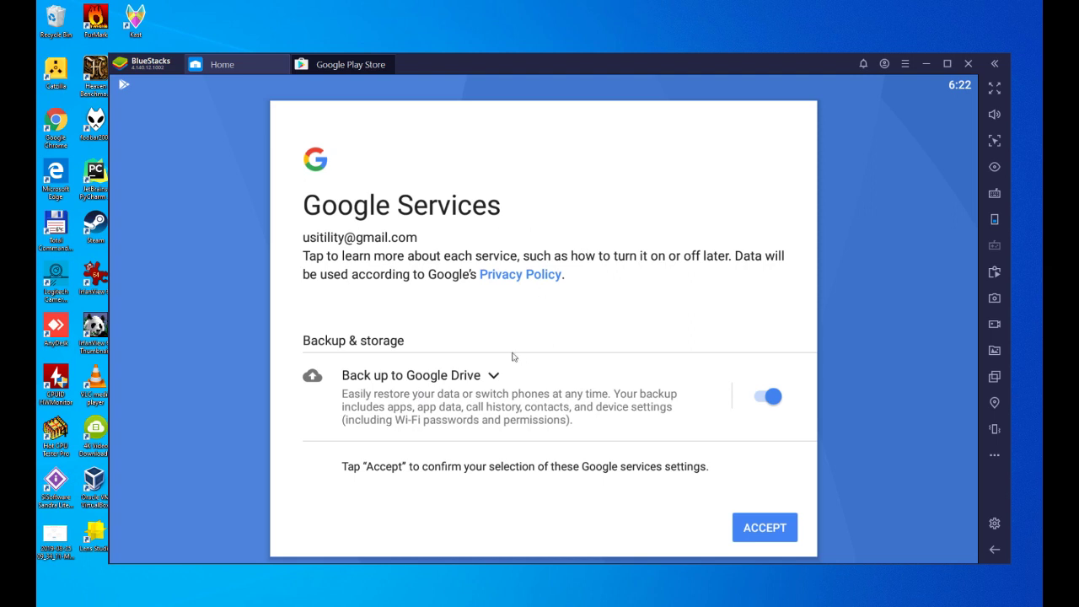
# Turn off backup to Google Drive, accept the Google services settings, and return to the BlueStacks home screen
pyautogui.click(772, 398)
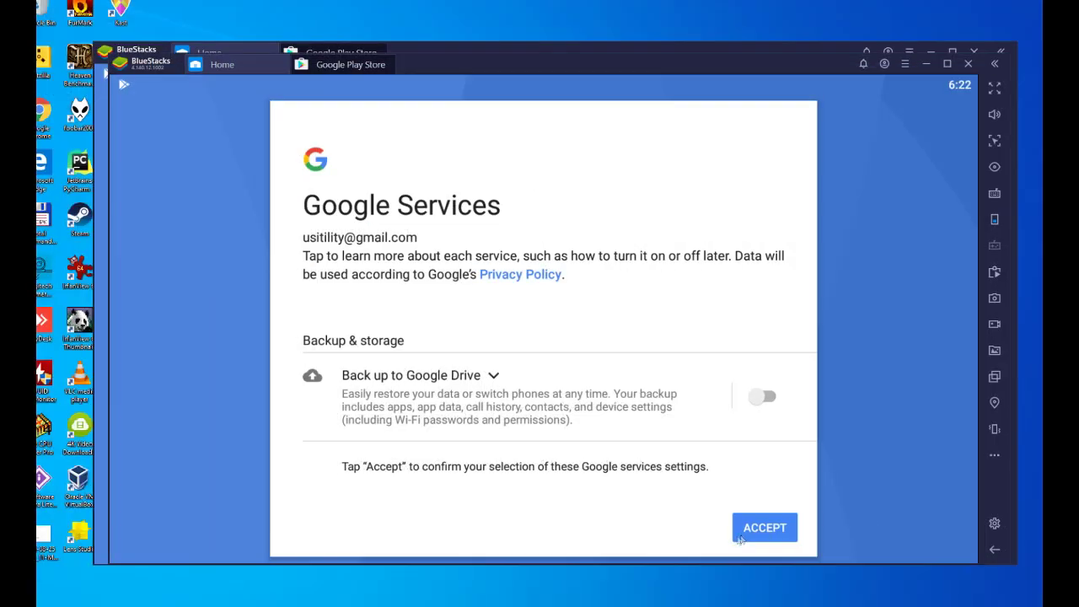
pyautogui.click(740, 538)
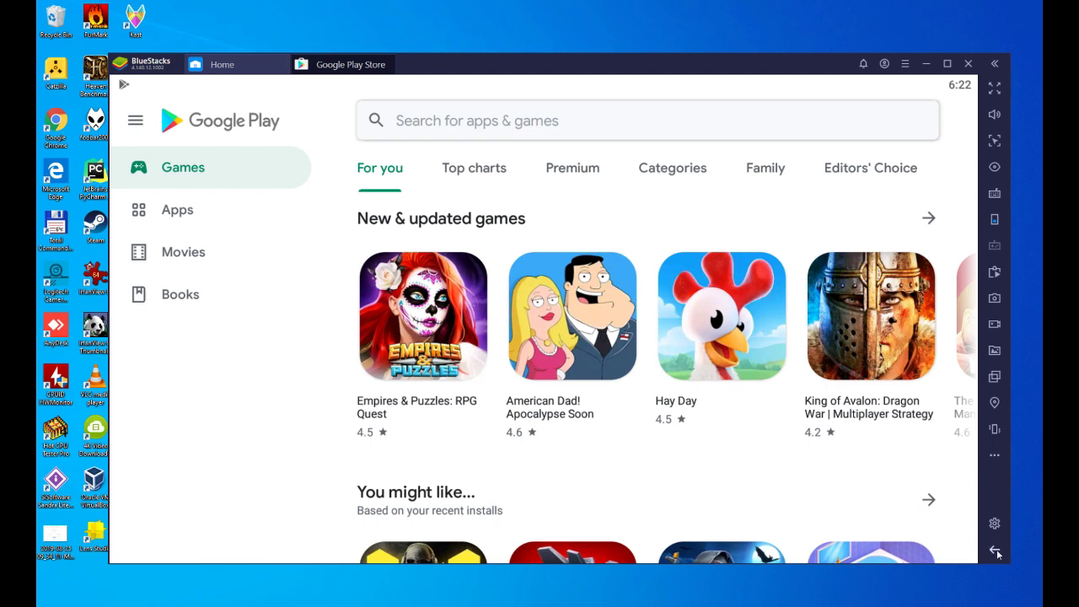
pyautogui.click(995, 551)
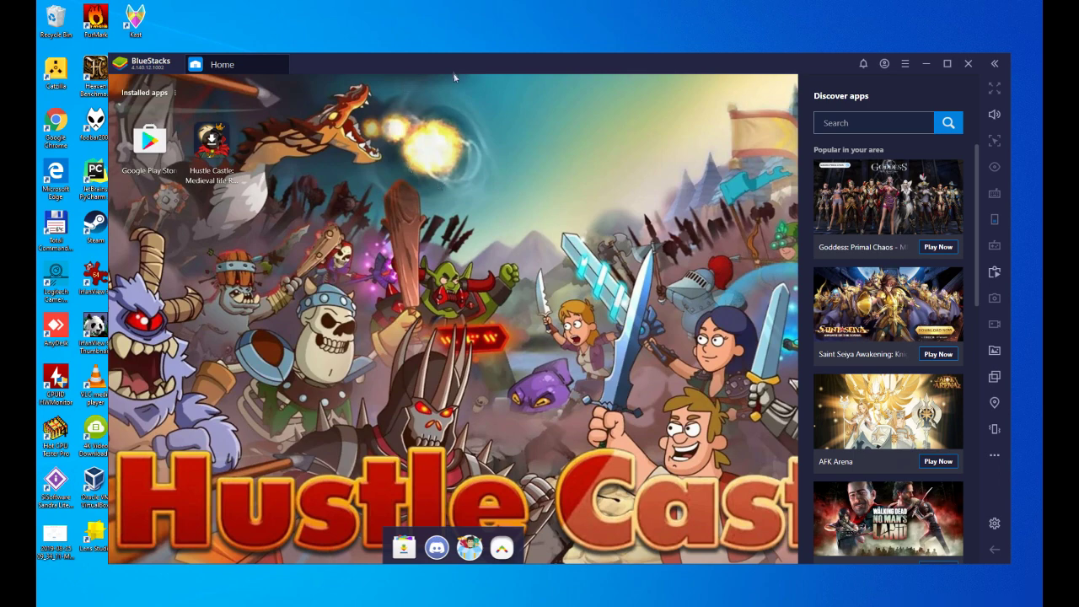
# Change the BlueStacks interface language to Spanish in the preferences and close the settings
pyautogui.moveTo(448, 59); pyautogui.dragTo(565, 53)
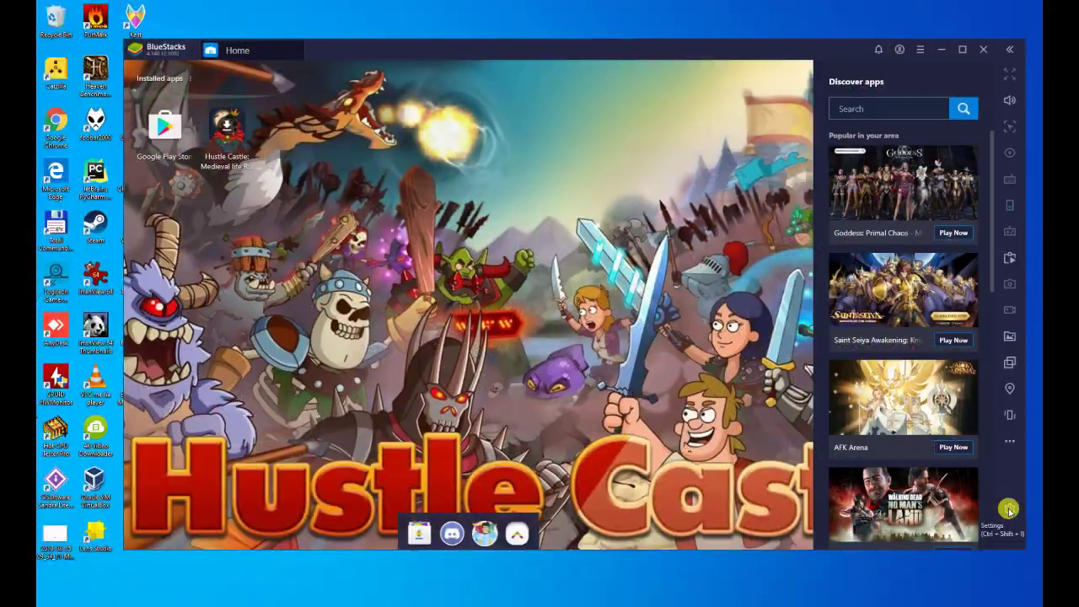
pyautogui.click(1009, 510)
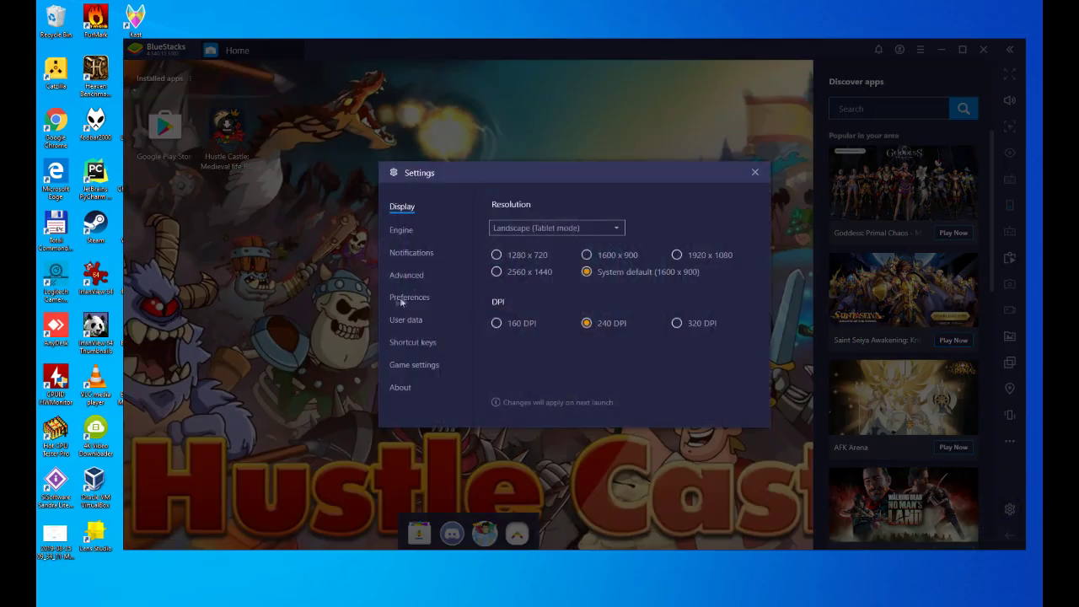
pyautogui.click(405, 298)
pyautogui.click(534, 228)
pyautogui.click(542, 284)
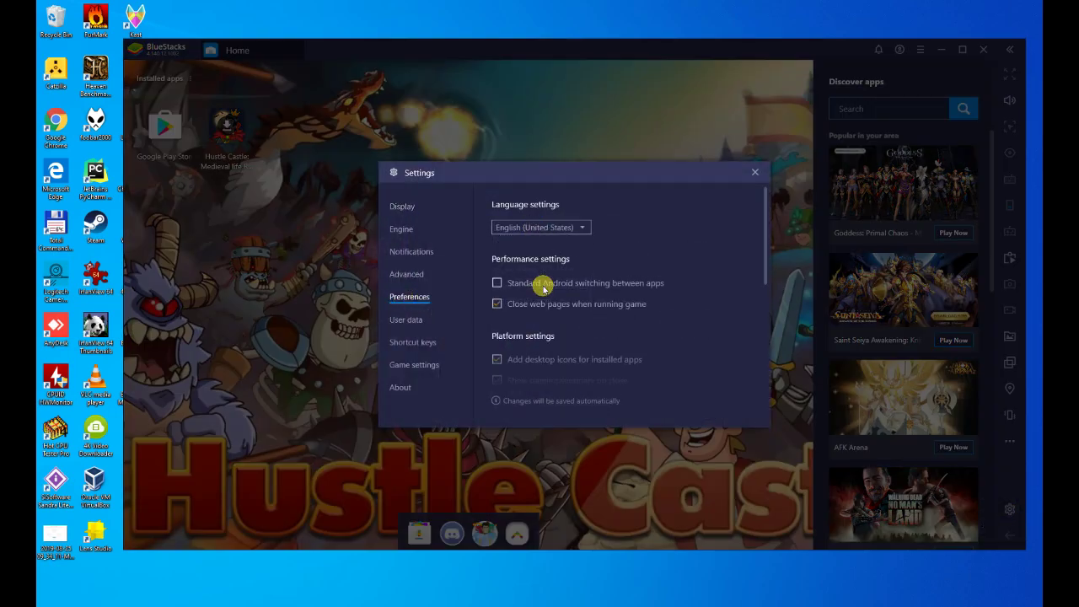
pyautogui.click(754, 172)
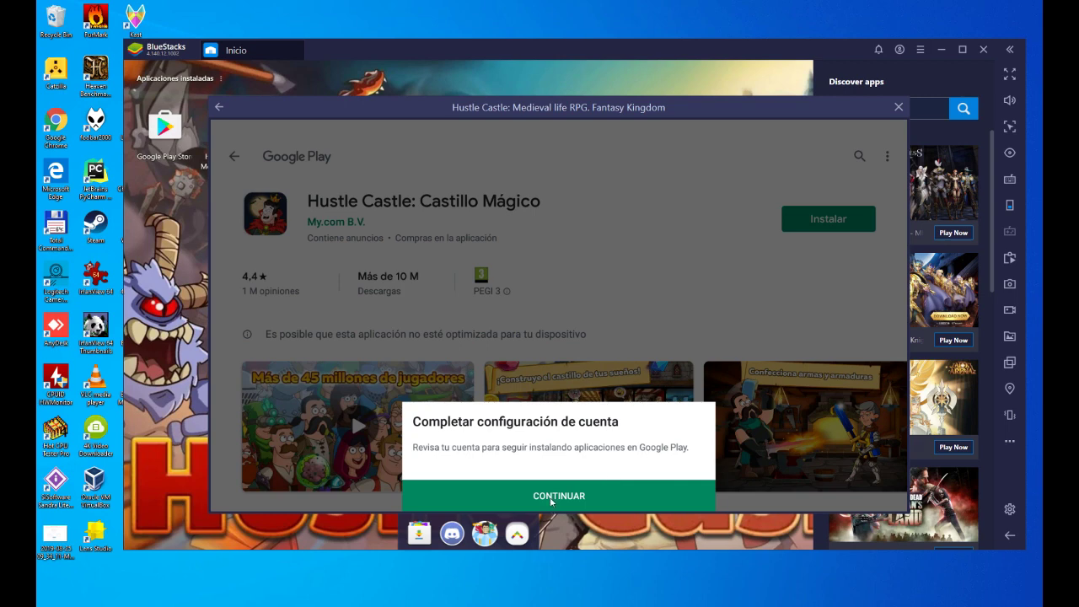
# Complete the Google Play account setup without a payment method to install Hustle Castle, and close the store window
pyautogui.click(544, 498)
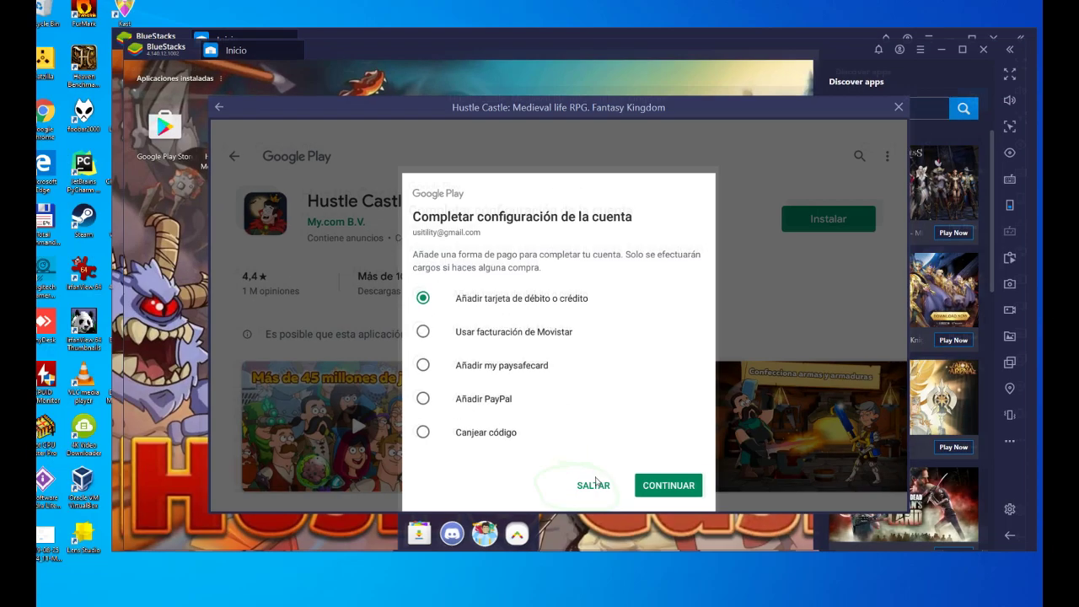
pyautogui.click(598, 486)
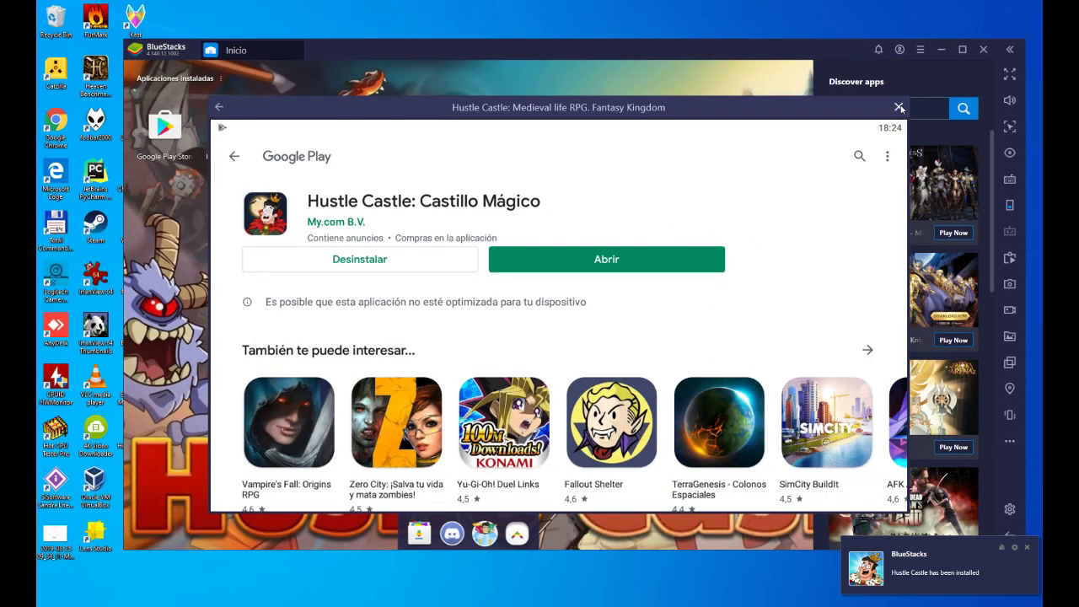
pyautogui.click(898, 107)
# Move the BlueStacks window aside to view the new desktop shortcuts, and move it back
pyautogui.moveTo(403, 52); pyautogui.dragTo(533, 58)
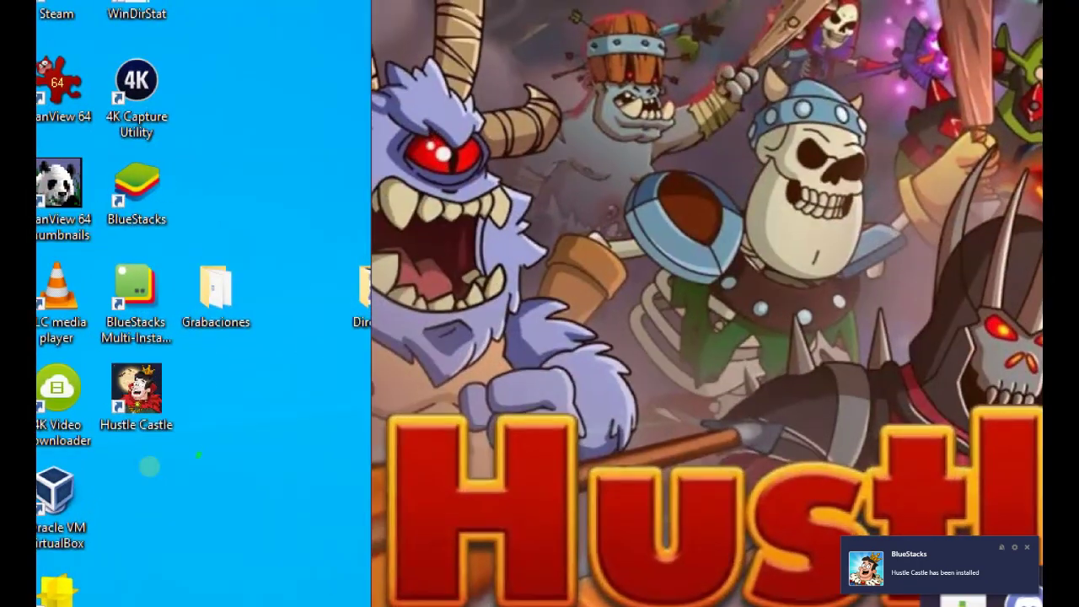
pyautogui.moveTo(149, 466)
pyautogui.mouseDown()
pyautogui.moveTo(160, 403)
pyautogui.moveTo(110, 448)
pyautogui.moveTo(174, 439)
pyautogui.moveTo(126, 383)
pyautogui.mouseUp()
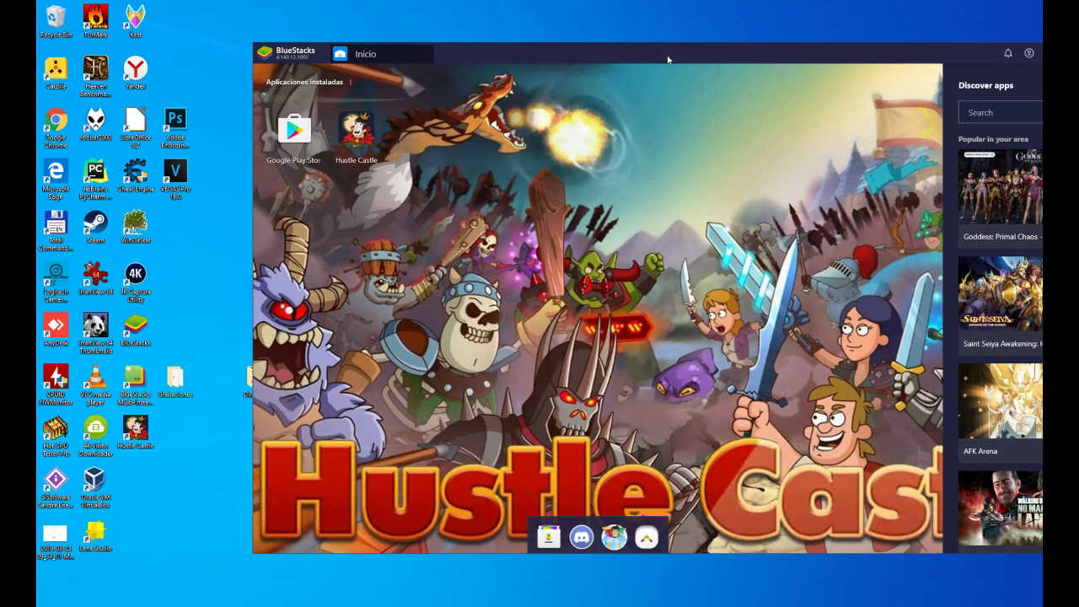
pyautogui.moveTo(667, 59); pyautogui.dragTo(549, 48)
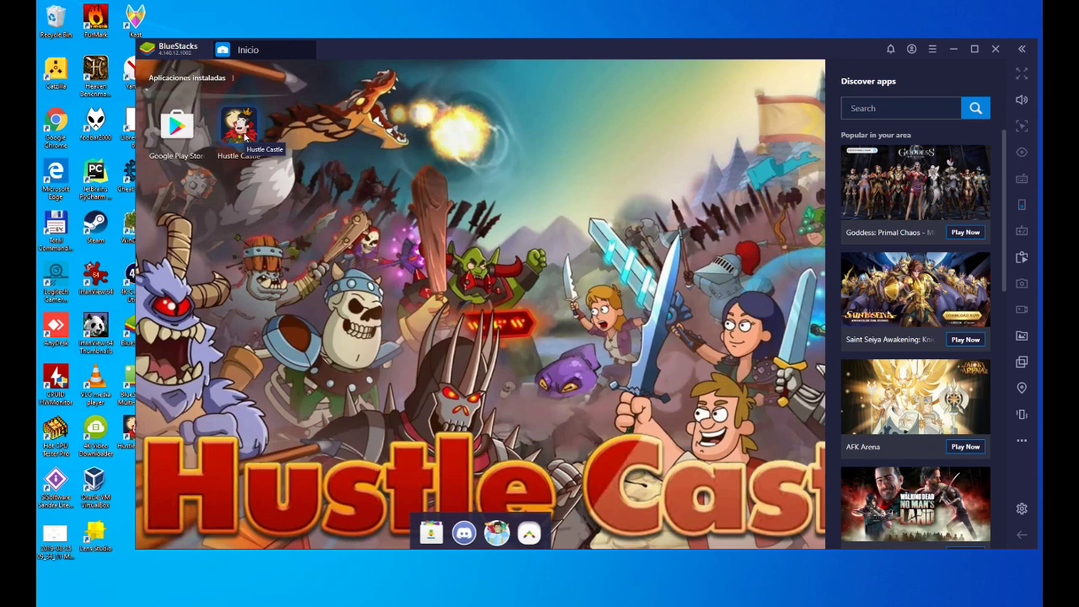
# Launch Hustle Castle and close its game controls overview, reopening the overview once to review it
pyautogui.click(240, 127)
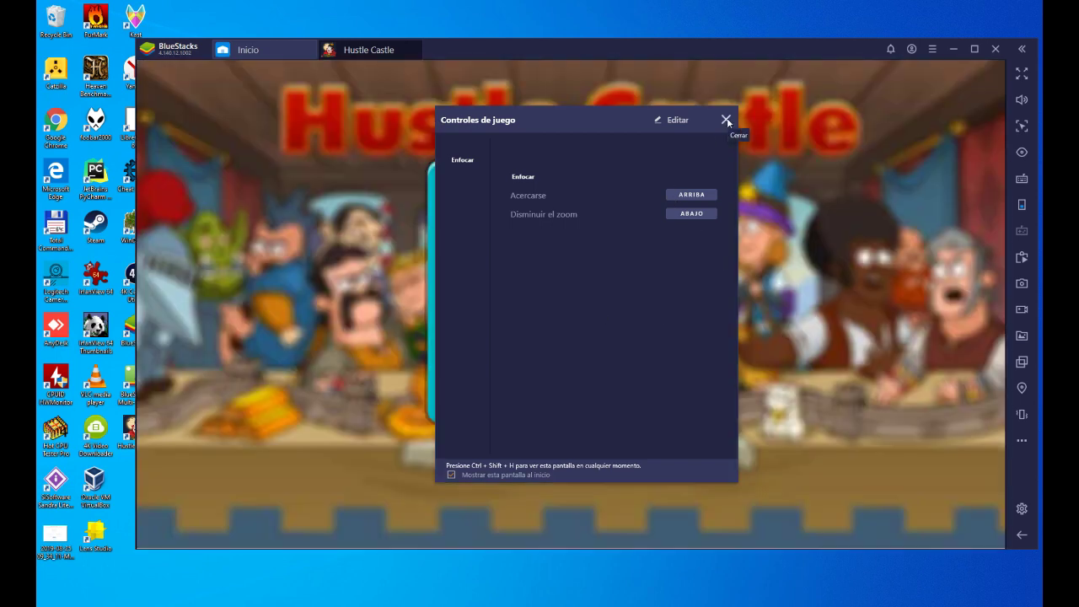
pyautogui.click(726, 121)
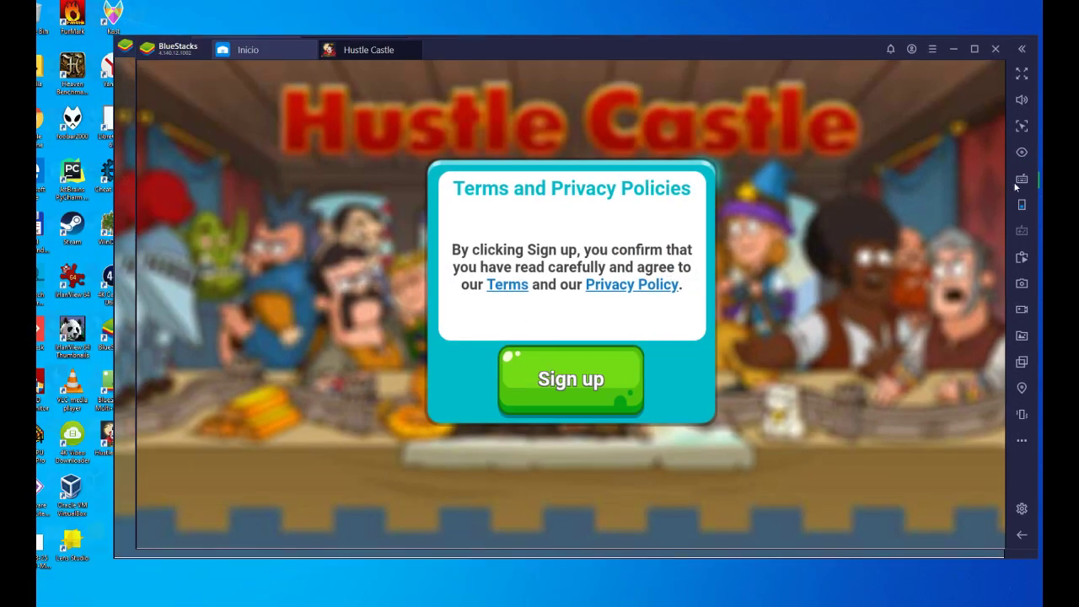
pyautogui.click(1001, 178)
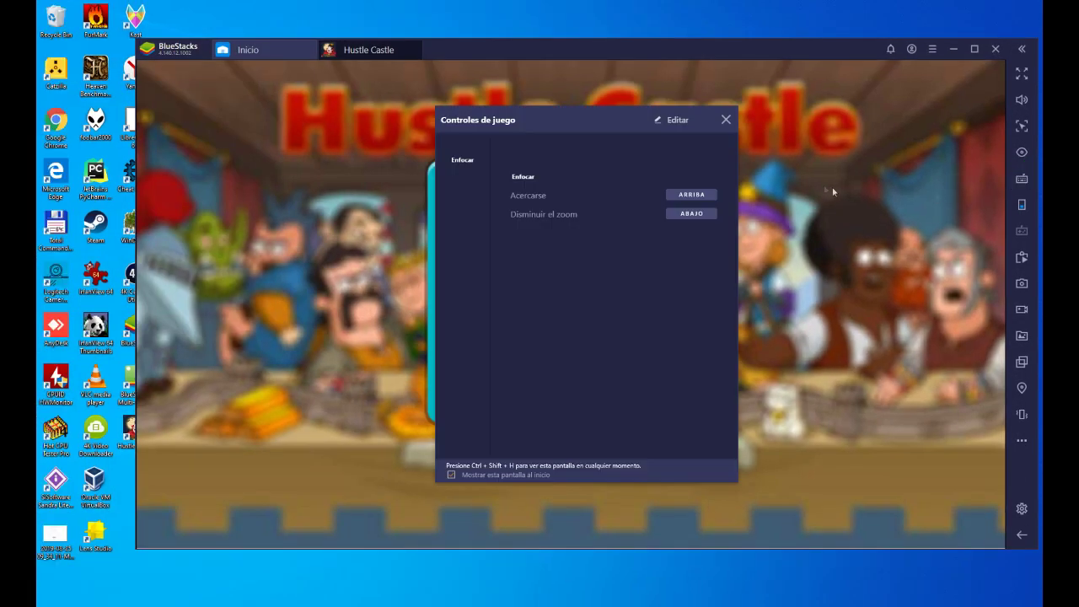
pyautogui.click(726, 120)
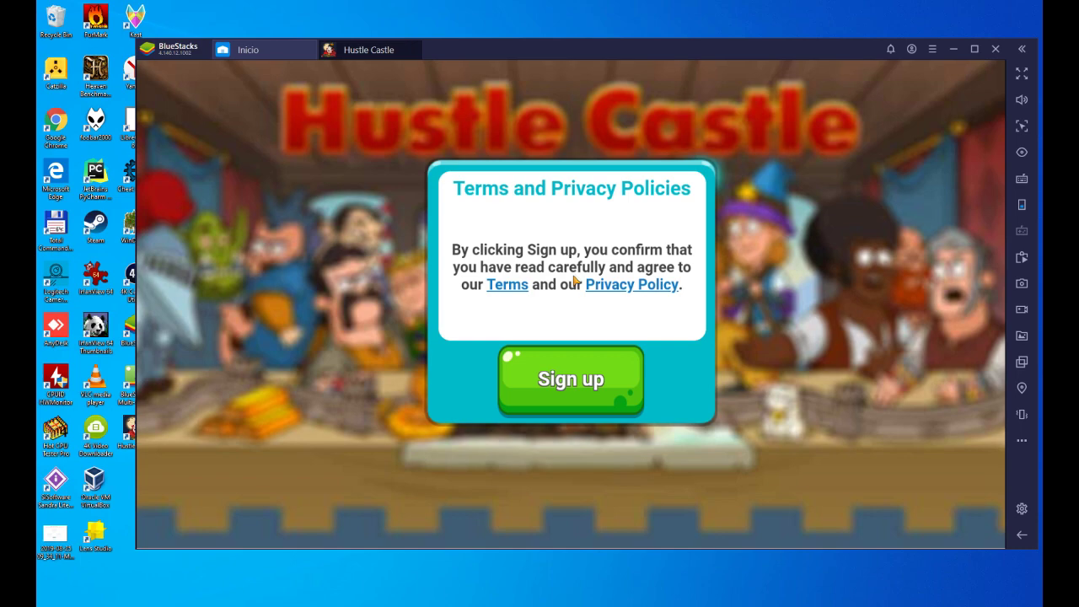
# Sign up under Hustle Castle's terms and privacy policies, and shift the BlueStacks window slightly while the game loads
pyautogui.click(614, 379)
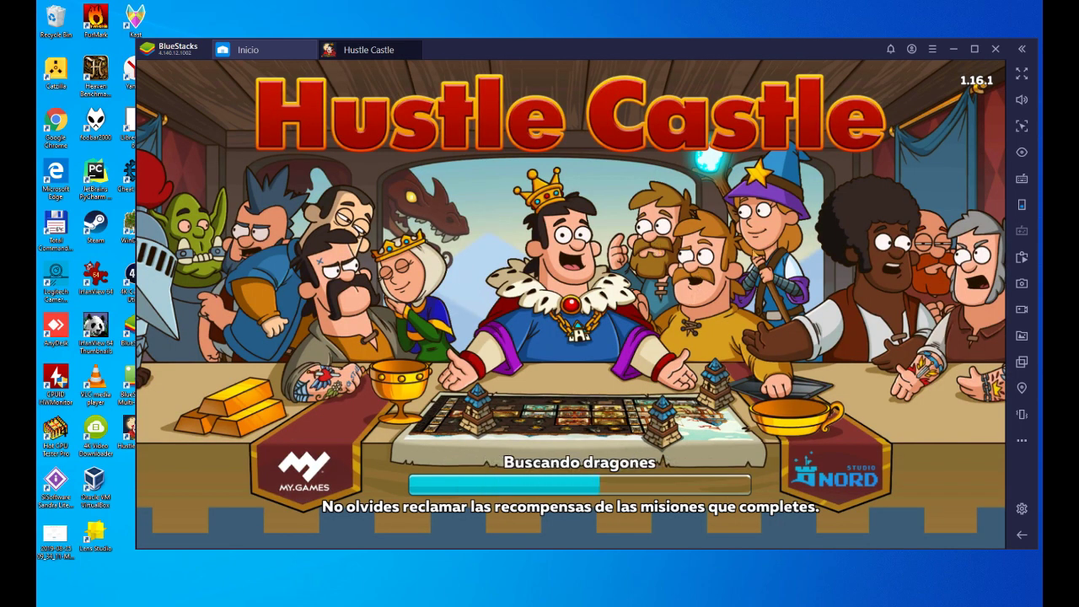
pyautogui.moveTo(735, 52); pyautogui.dragTo(721, 47)
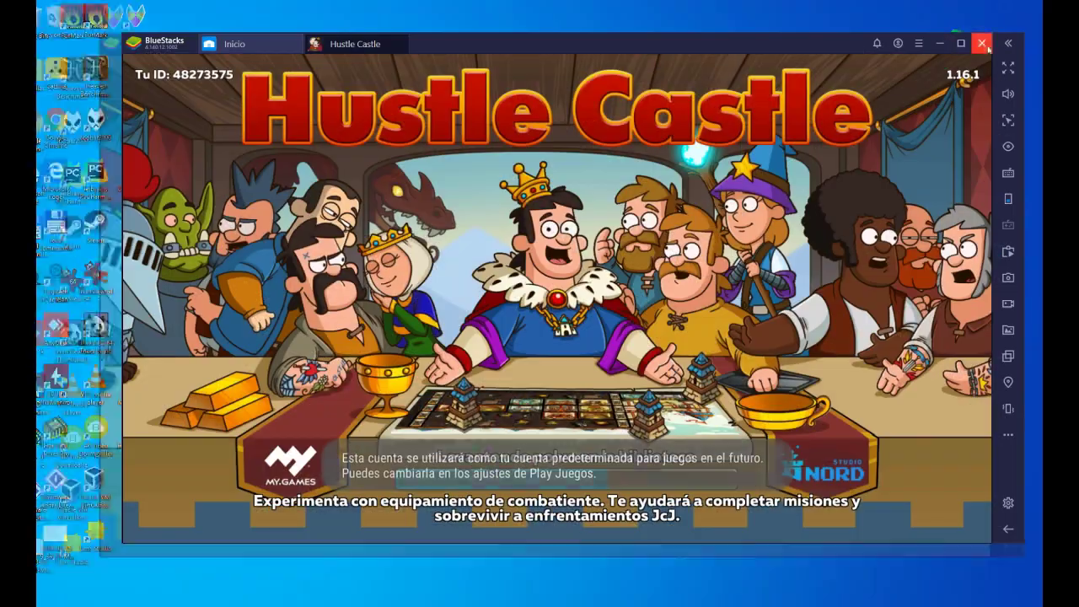
# Try the game in a maximized window and in full screen, returning to the normal window size each time
pyautogui.click(919, 37)
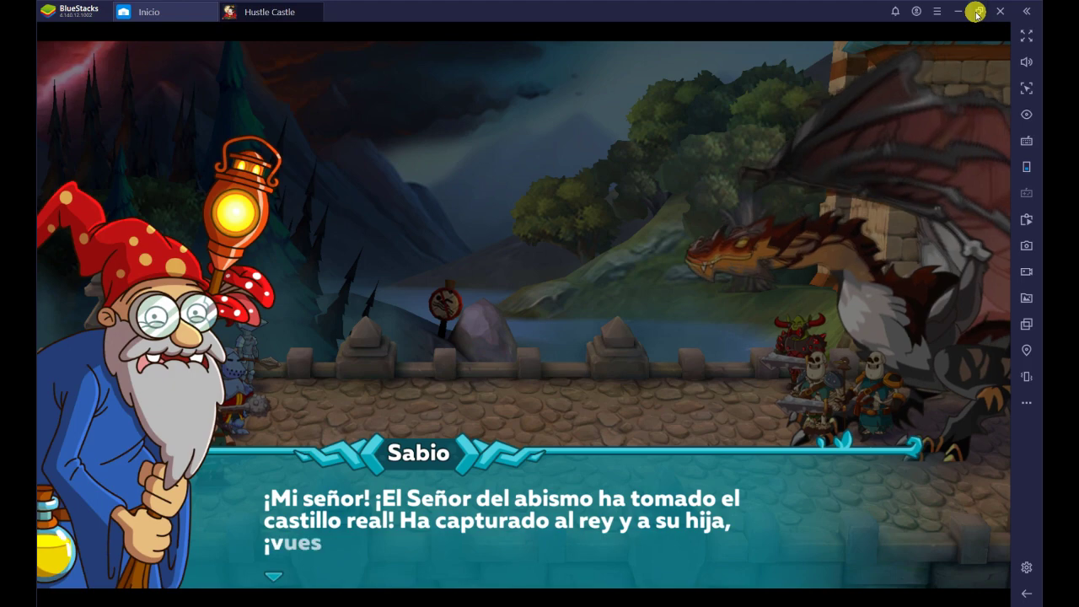
pyautogui.click(959, 15)
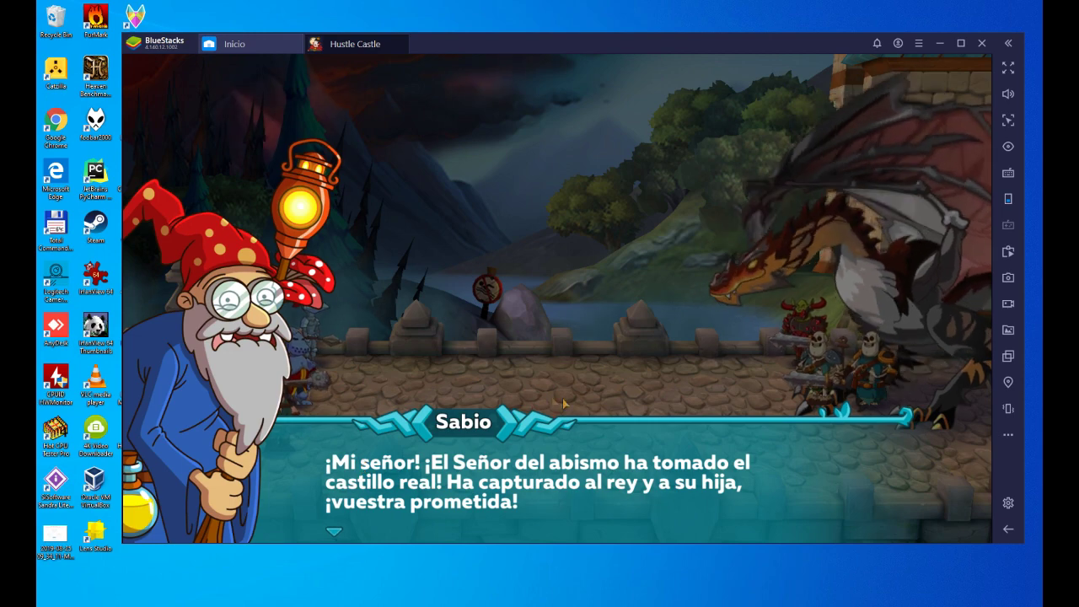
pyautogui.press('F11')
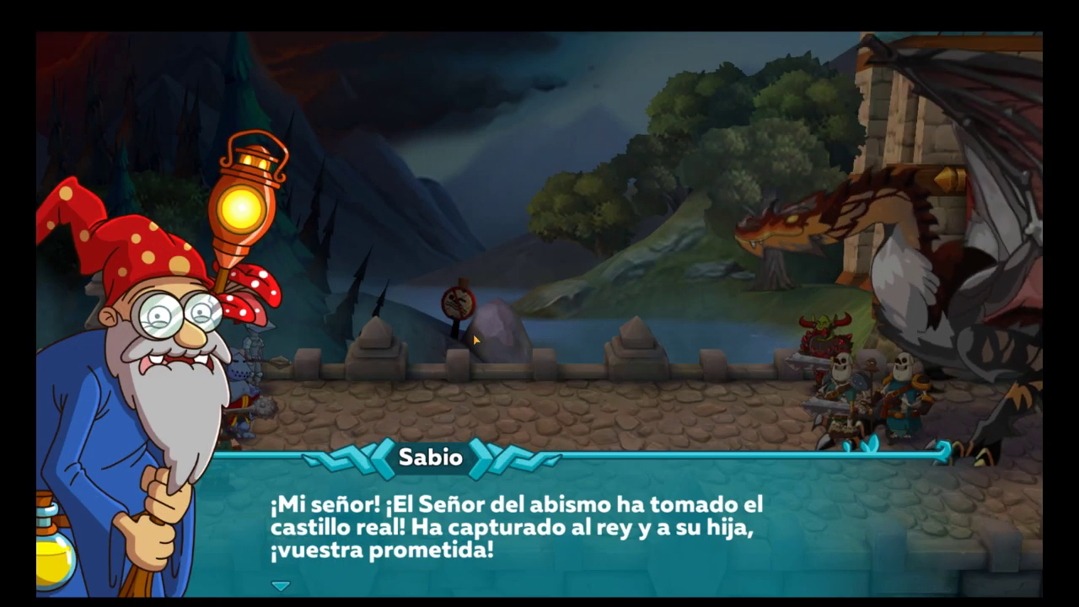
pyautogui.press('F11')
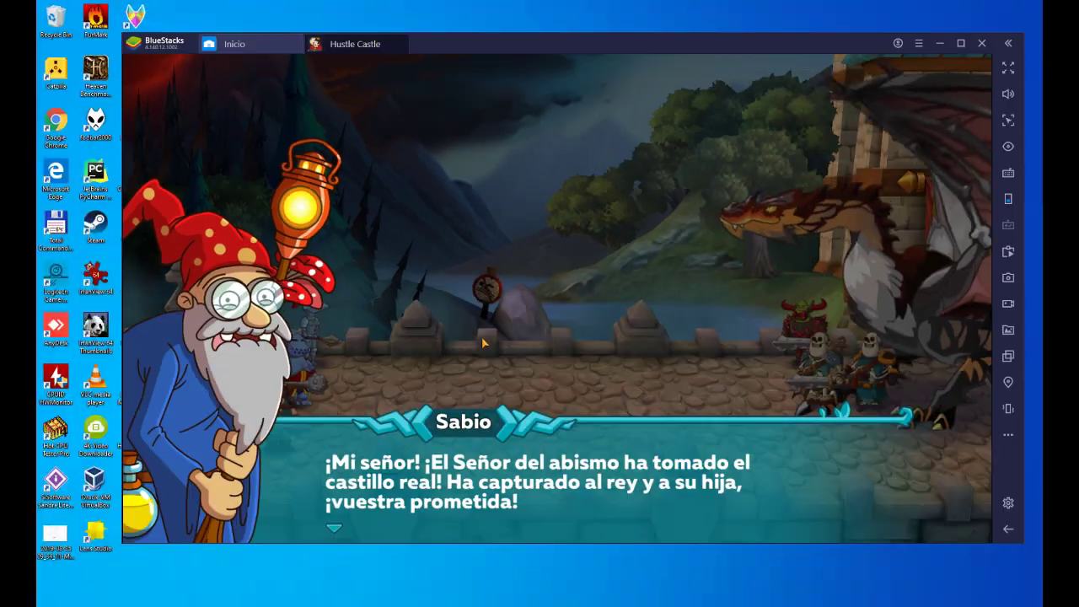
# Advance the Sabio's dialogue to start the attack on the castle walls, and cast the lion and green healing spells in the battle
pyautogui.click(537, 328)
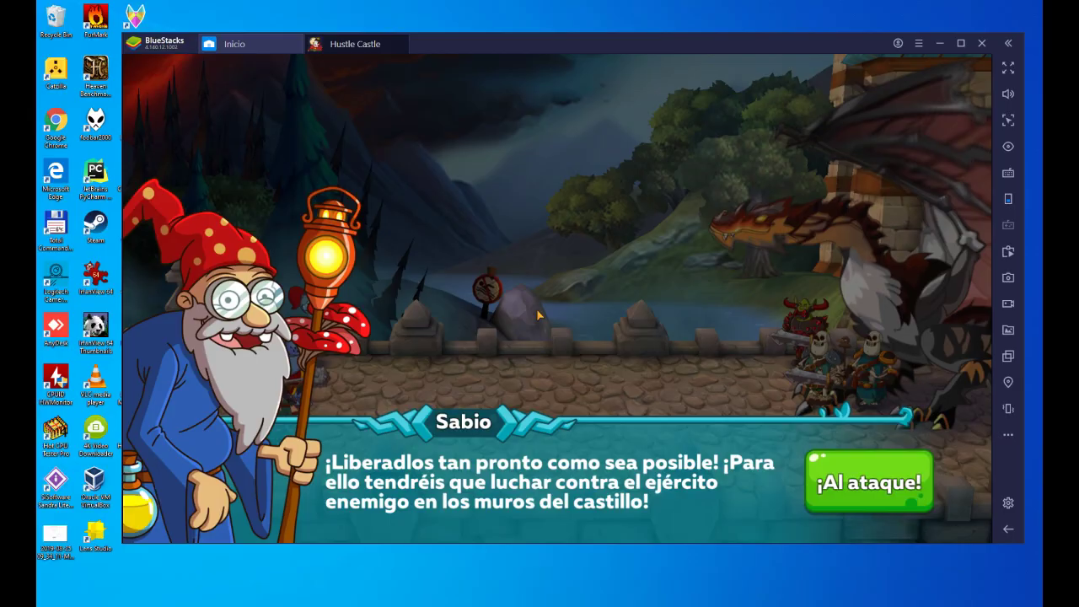
pyautogui.click(867, 483)
pyautogui.click(512, 493)
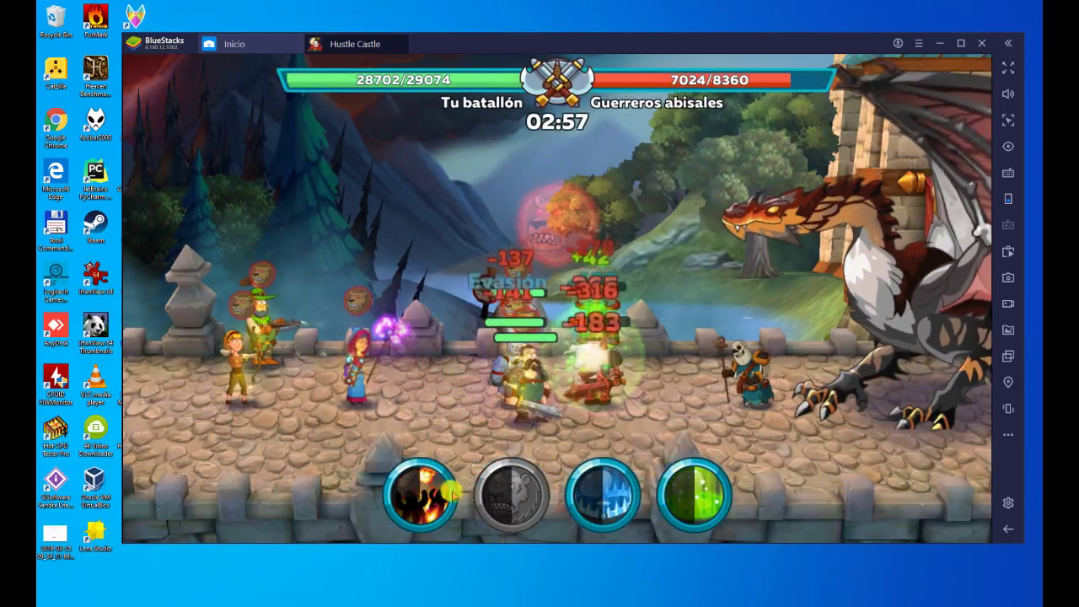
pyautogui.click(694, 493)
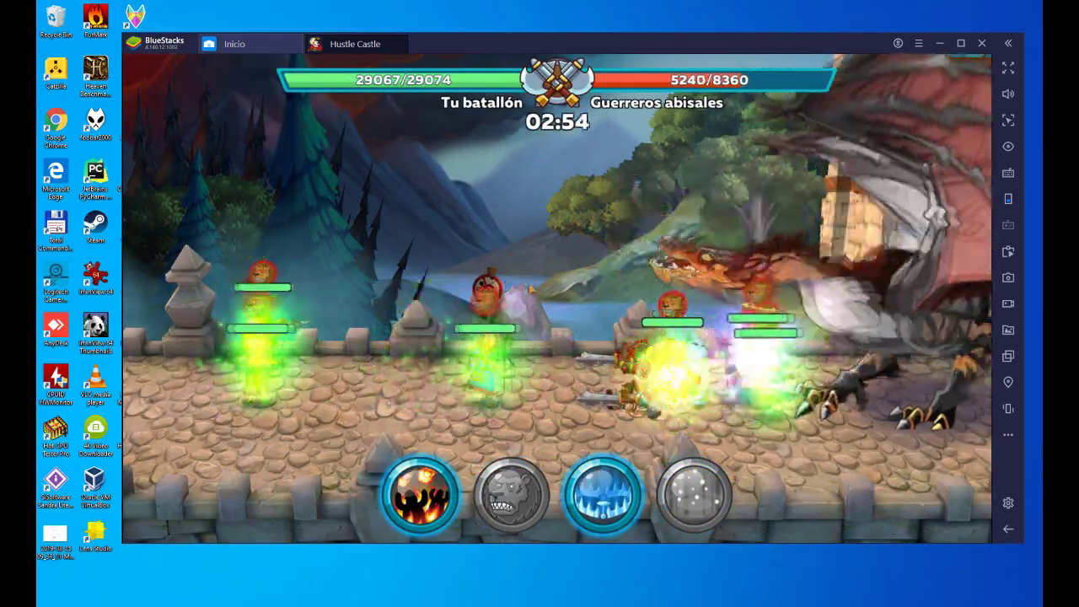